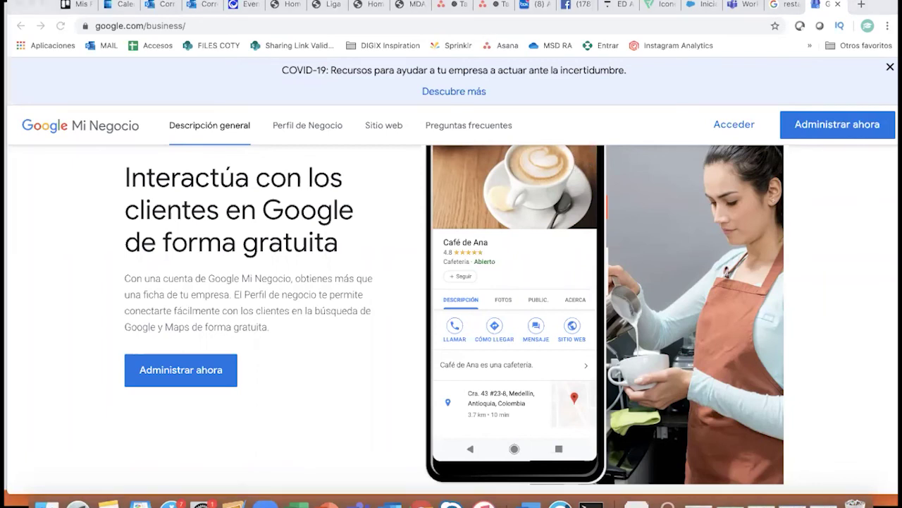
- Access the Google Mi Negocio account and start adding a new location
{"action": "left_click", "coordinate": [613, 142]}
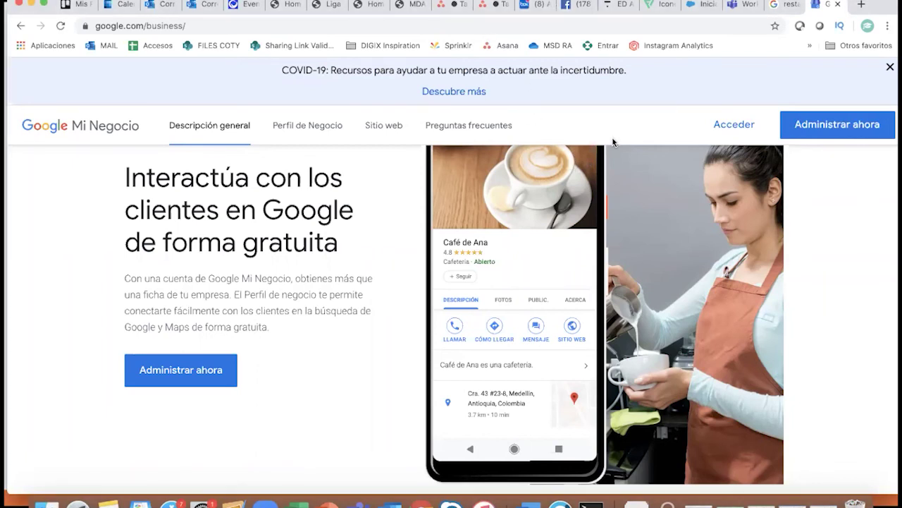
{"action": "left_click", "coordinate": [740, 134]}
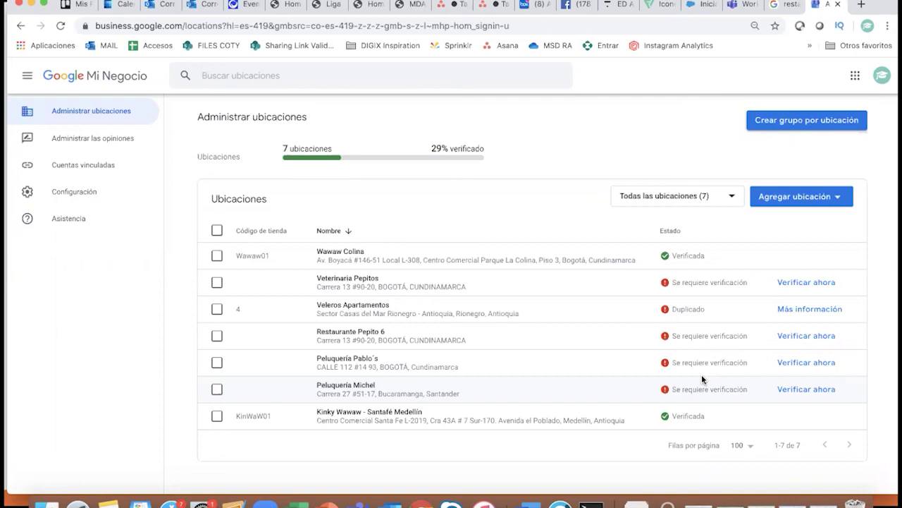
{"action": "left_click", "coordinate": [795, 201]}
{"action": "left_click", "coordinate": [800, 228]}
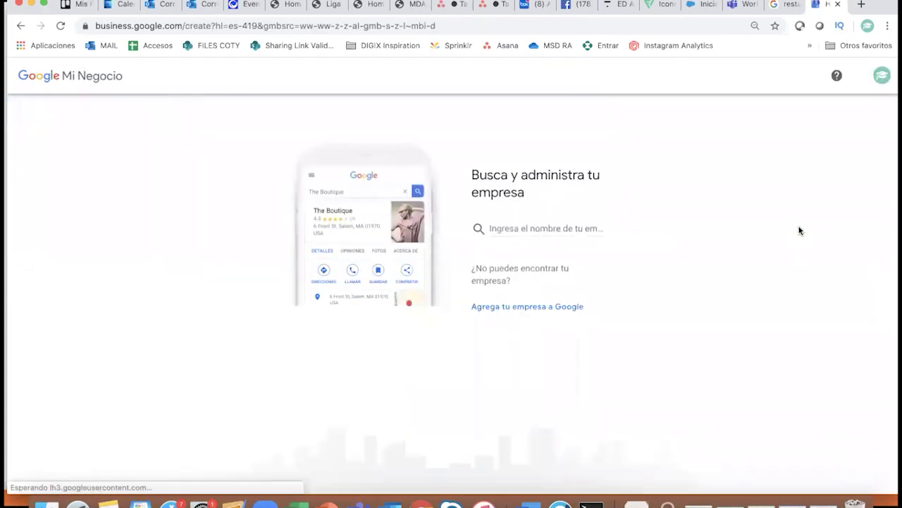
- Search for existing businesses with "restau", pick Restaurante Club Colombia on Calle 82 and request to manage it
{"action": "left_click", "coordinate": [518, 230]}
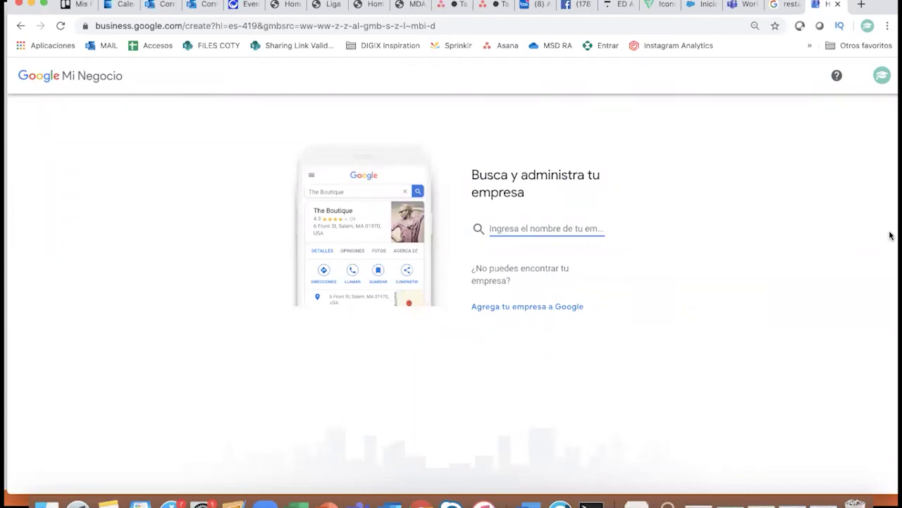
{"action": "type", "text": "restau"}
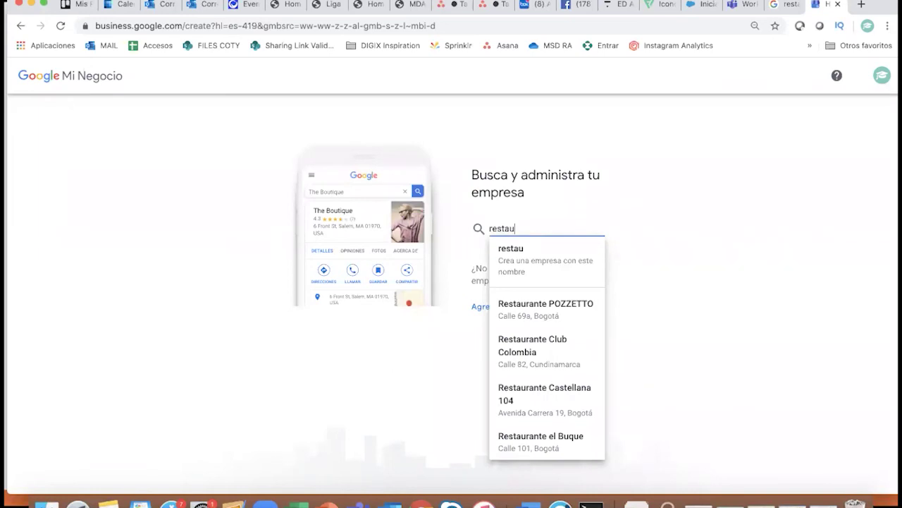
{"action": "left_click", "coordinate": [579, 364]}
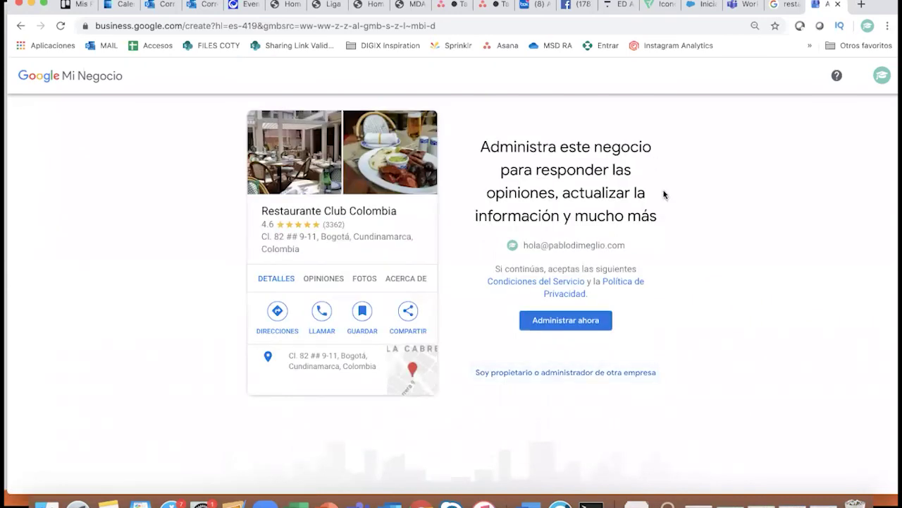
{"action": "left_click", "coordinate": [592, 327]}
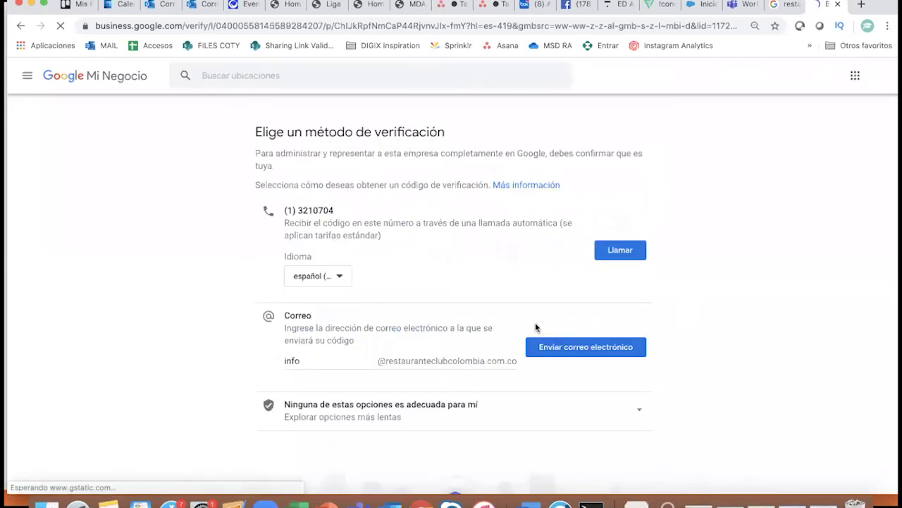
- Review the verification methods offered for Restaurante Club Colombia, including the phone call and e-mail options
{"action": "triple_click", "coordinate": [266, 131]}
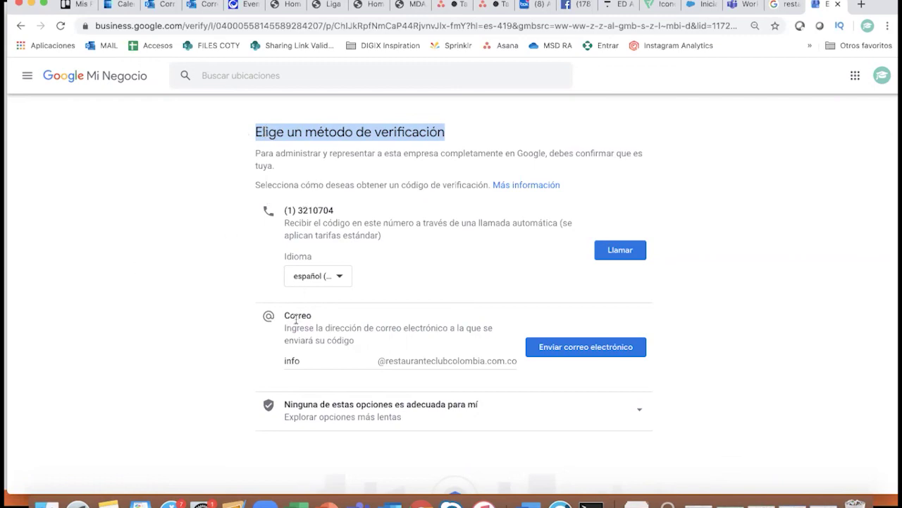
{"action": "scroll", "coordinate": [472, 370], "scroll_direction": "down", "scroll_amount": 2}
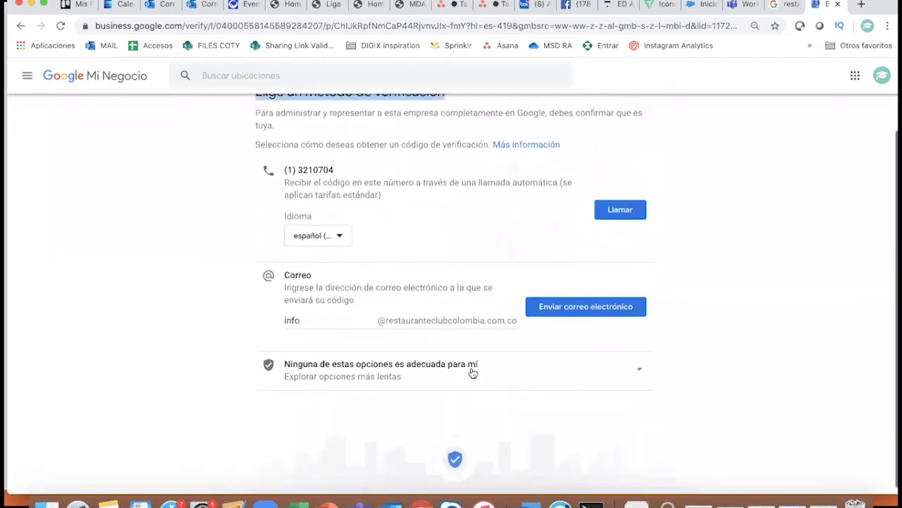
{"action": "scroll", "coordinate": [473, 372], "scroll_direction": "up", "scroll_amount": 2}
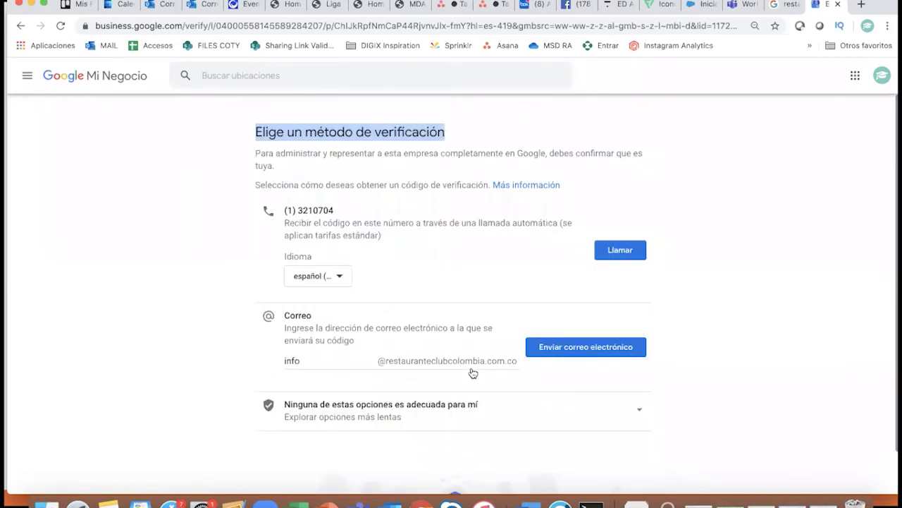
{"action": "left_click", "coordinate": [414, 362]}
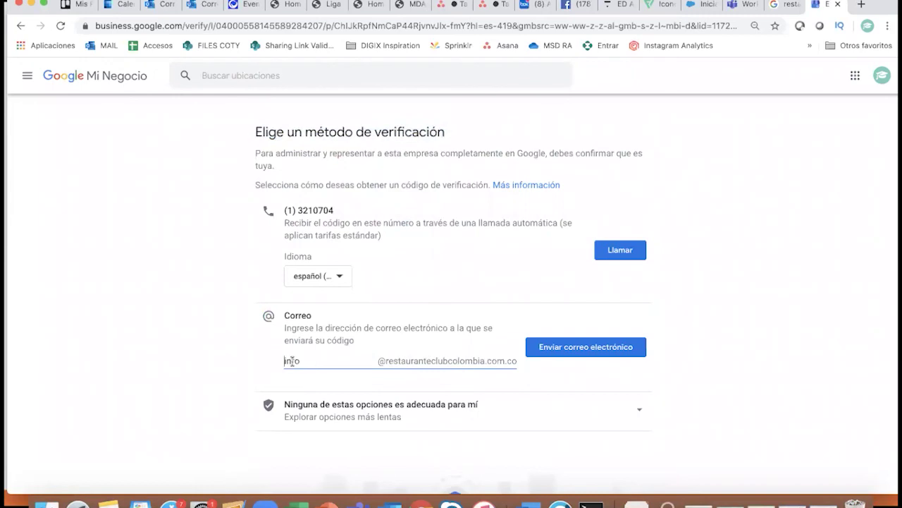
{"action": "left_click", "coordinate": [586, 345]}
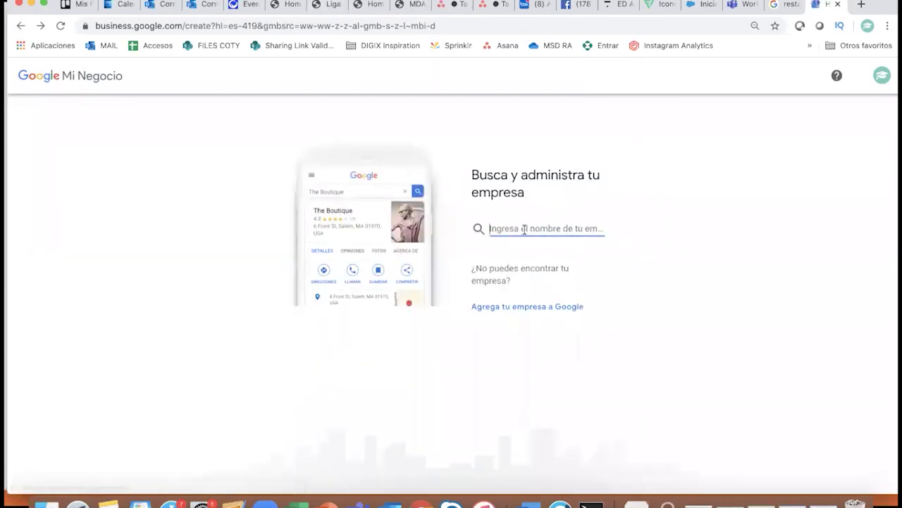
- Enter "Restaurante JOsesito" as the business name and start creating a new business with it
{"action": "type", "text": "Res"}
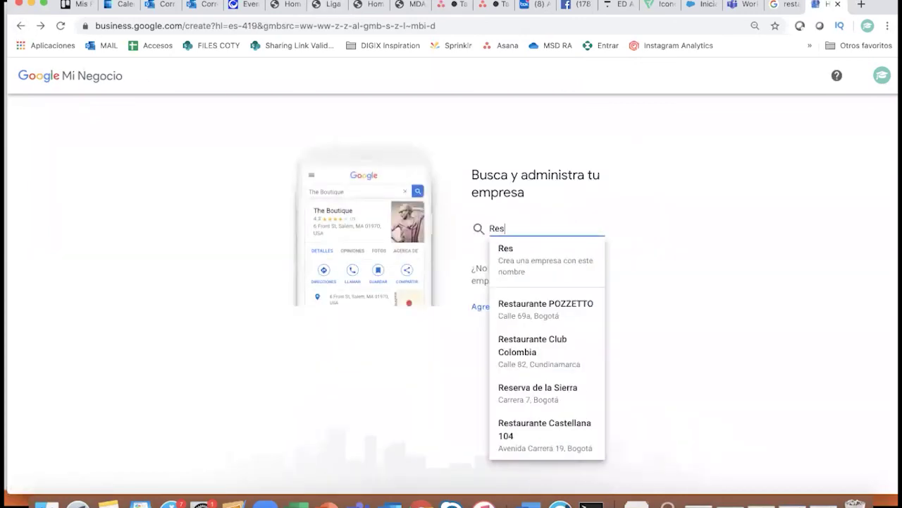
{"action": "type", "text": "tau"}
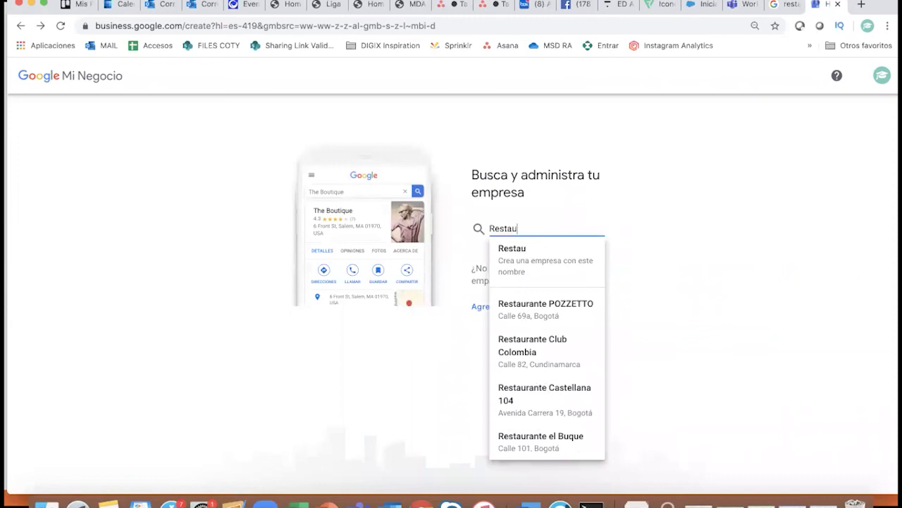
{"action": "type", "text": "rante JOsesito"}
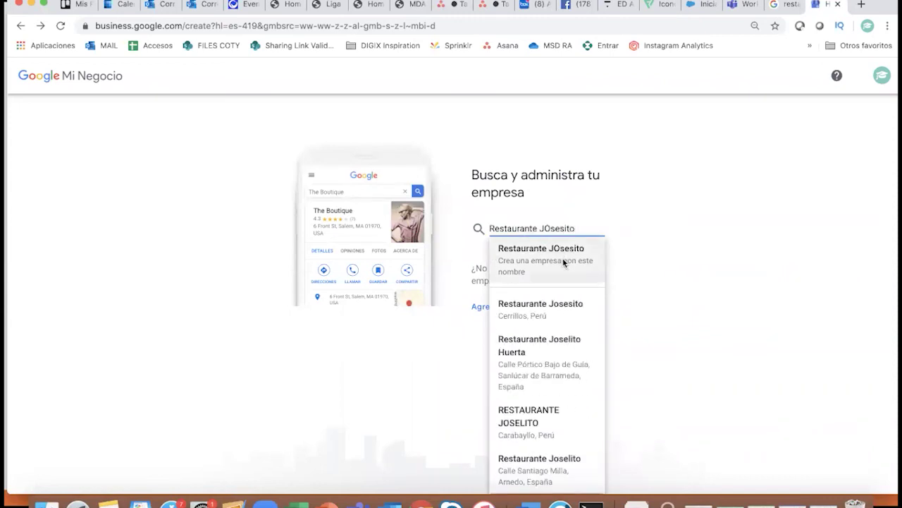
{"action": "left_click", "coordinate": [551, 275]}
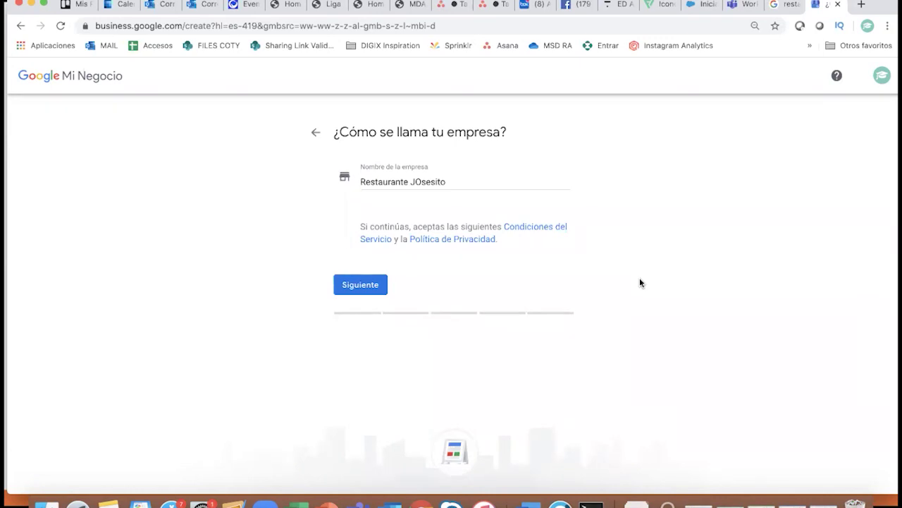
- Return to the list of managed locations and review each business's verification status
{"action": "left_click", "coordinate": [88, 75]}
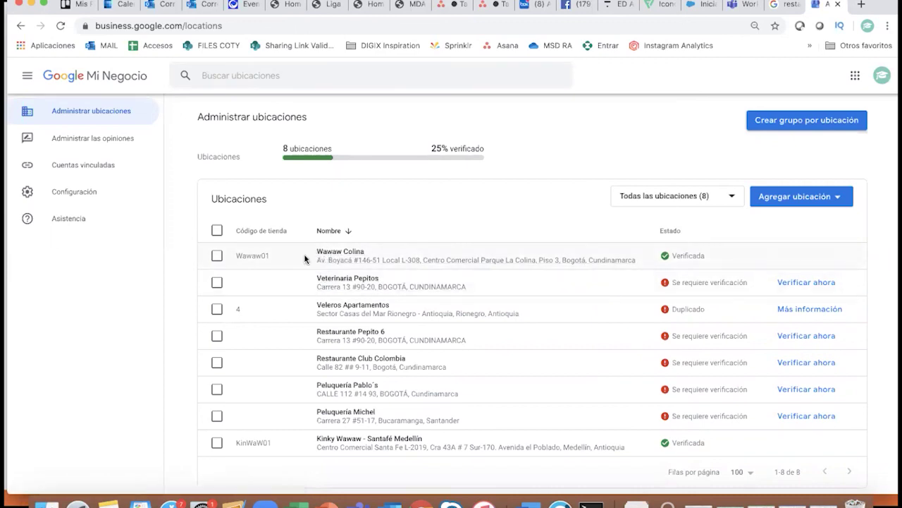
{"action": "key", "text": "super+equal"}
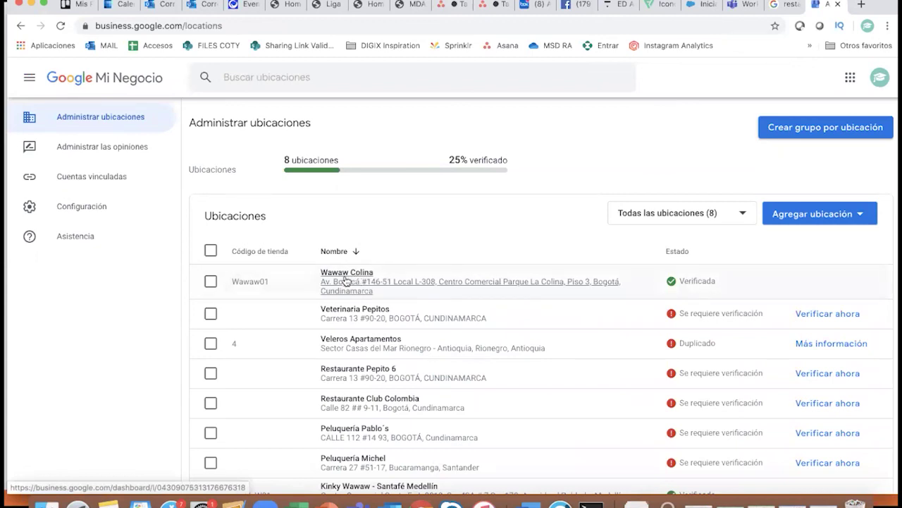
{"action": "double_click", "coordinate": [681, 281]}
{"action": "scroll", "coordinate": [691, 314], "scroll_direction": "down", "scroll_amount": 2}
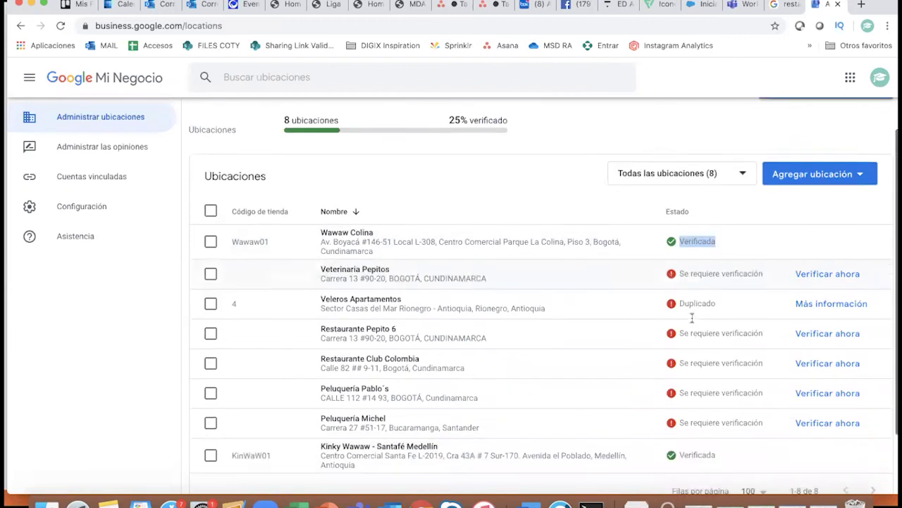
{"action": "triple_click", "coordinate": [716, 252]}
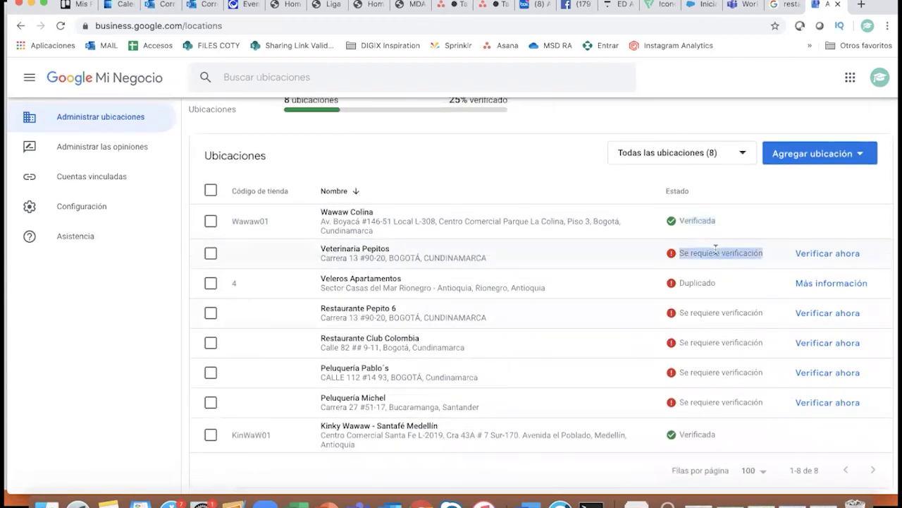
{"action": "triple_click", "coordinate": [700, 311]}
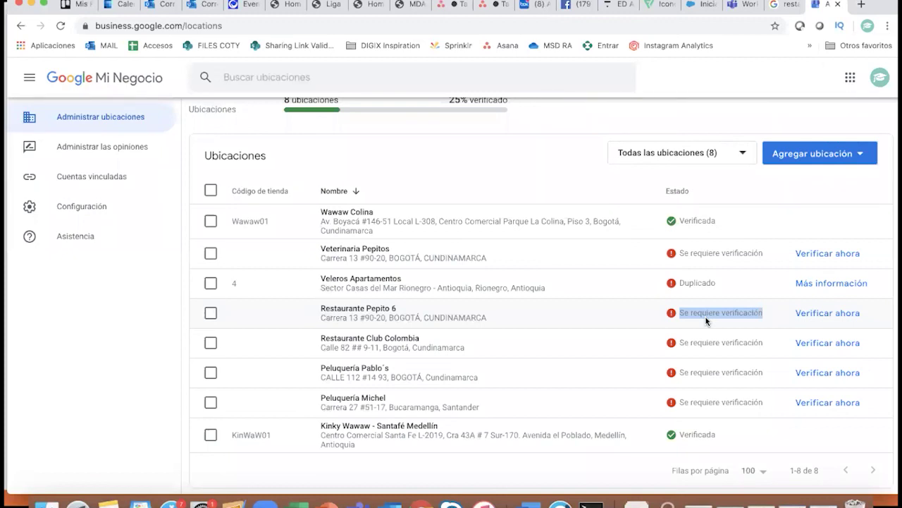
- Open the Wawaw Colina location and look through its posts, information, statistics, photos and products
{"action": "left_click", "coordinate": [353, 218]}
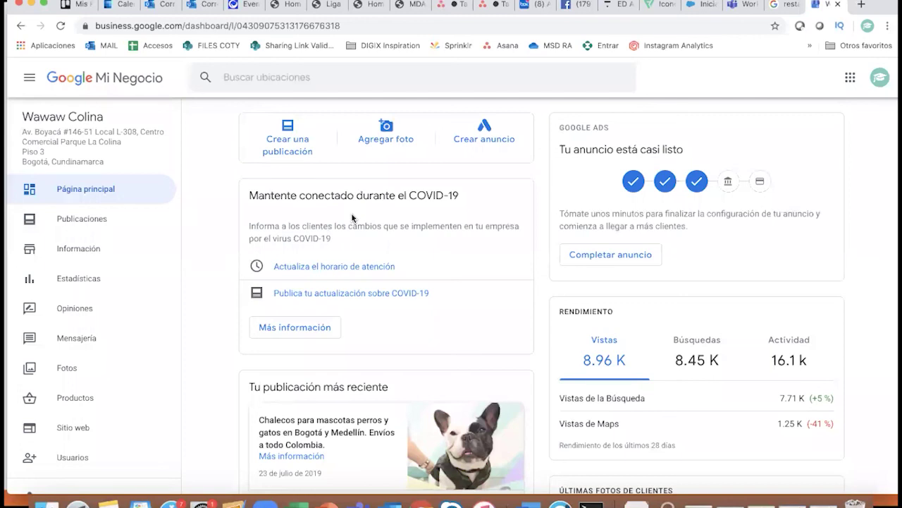
{"action": "left_click", "coordinate": [70, 220]}
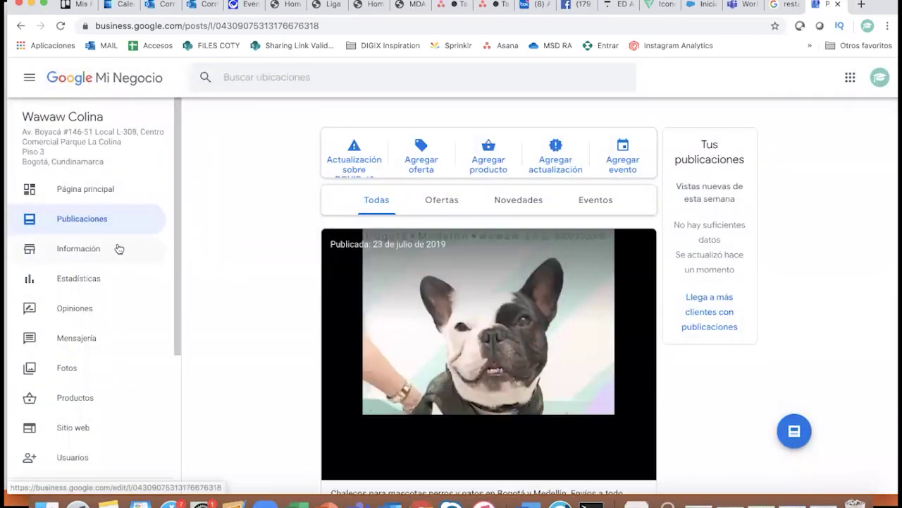
{"action": "left_click", "coordinate": [82, 253]}
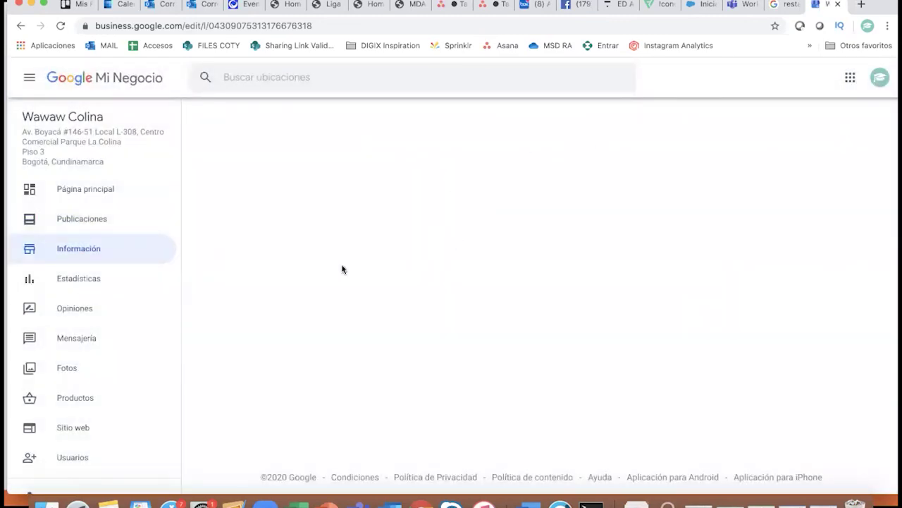
{"action": "left_click", "coordinate": [101, 289]}
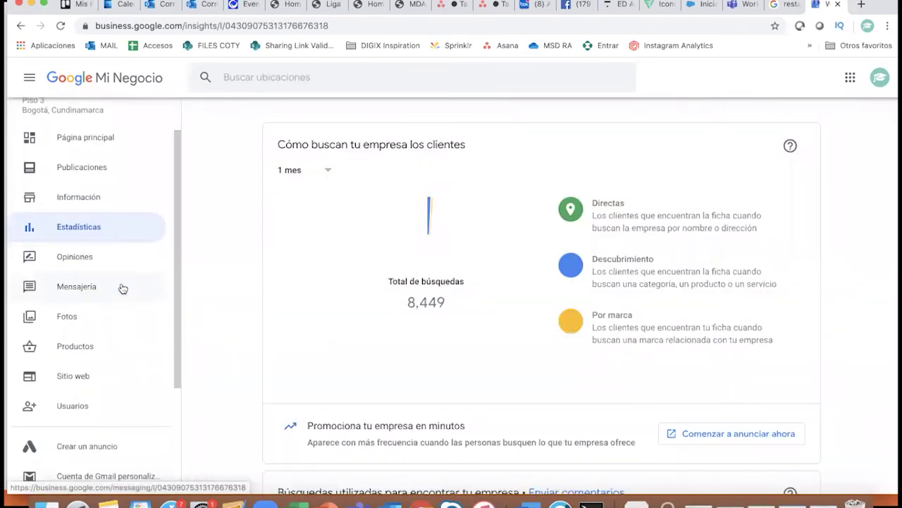
{"action": "left_click", "coordinate": [84, 315]}
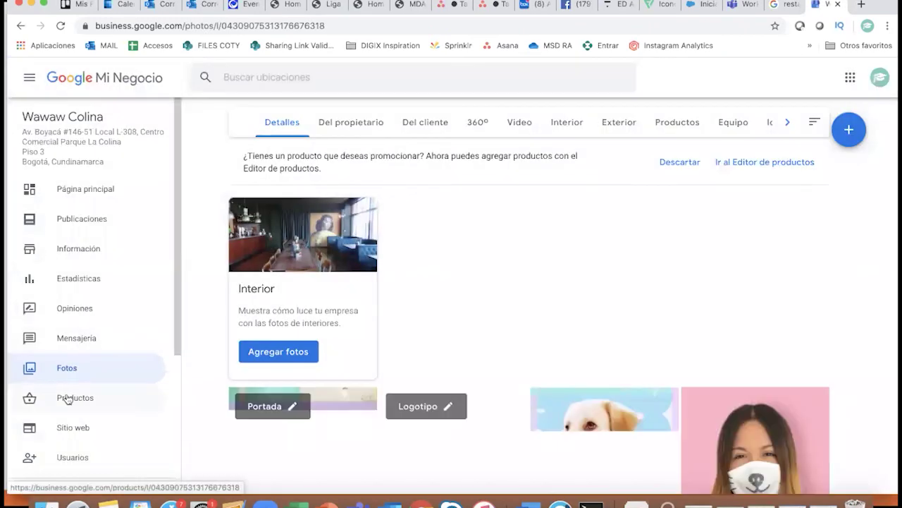
{"action": "left_click", "coordinate": [84, 397]}
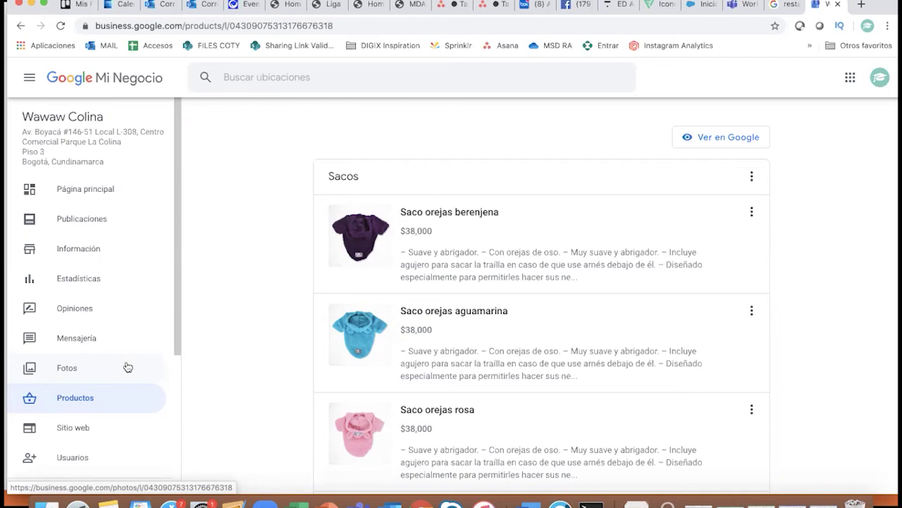
- Go to the open Google results for "restaurante azzurro bogota" and copy the page's address
{"action": "left_click", "coordinate": [779, 6]}
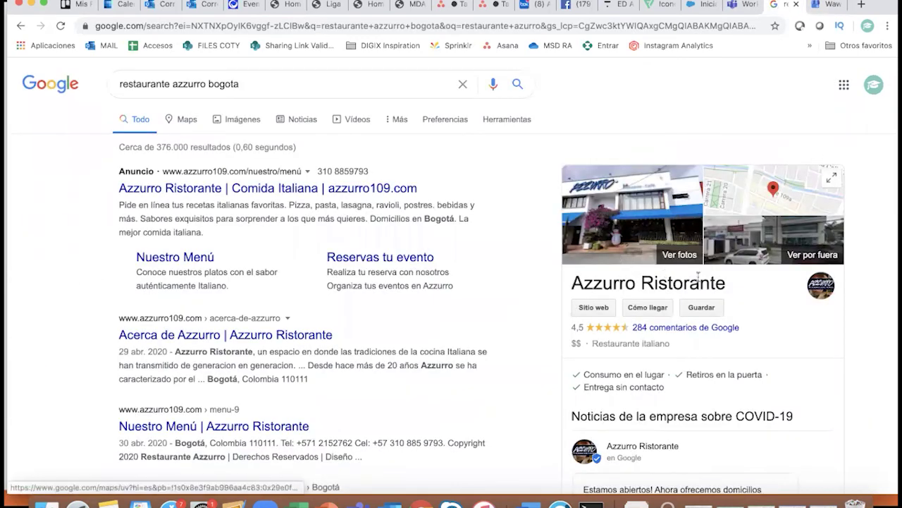
{"action": "scroll", "coordinate": [696, 276], "scroll_direction": "down", "scroll_amount": 2}
{"action": "scroll", "coordinate": [697, 276], "scroll_direction": "up", "scroll_amount": 2}
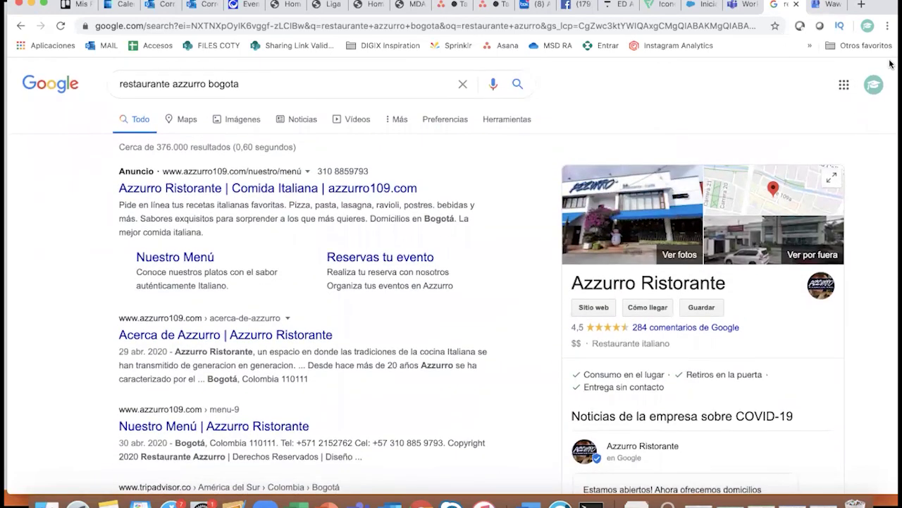
{"action": "left_click", "coordinate": [685, 25]}
{"action": "key", "text": "ctrl+c"}
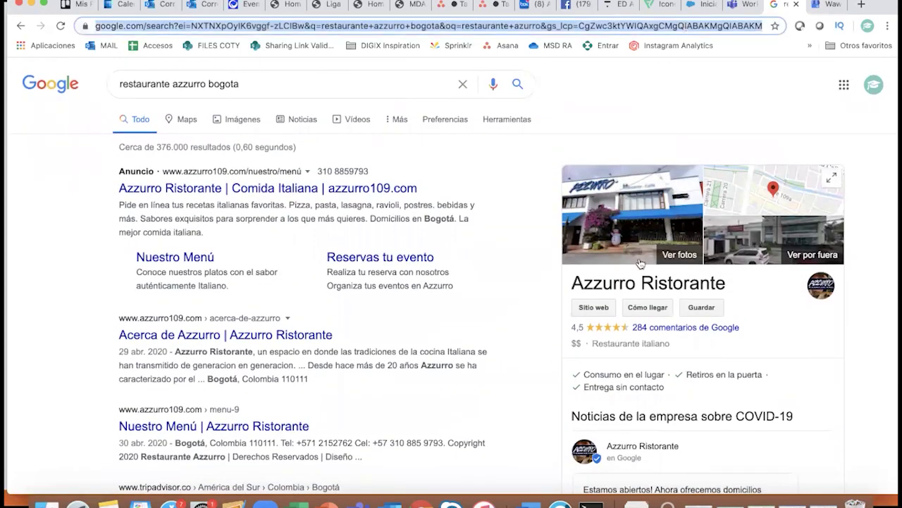
{"action": "scroll", "coordinate": [640, 258], "scroll_direction": "down", "scroll_amount": 5}
{"action": "scroll", "coordinate": [640, 257], "scroll_direction": "down", "scroll_amount": 2}
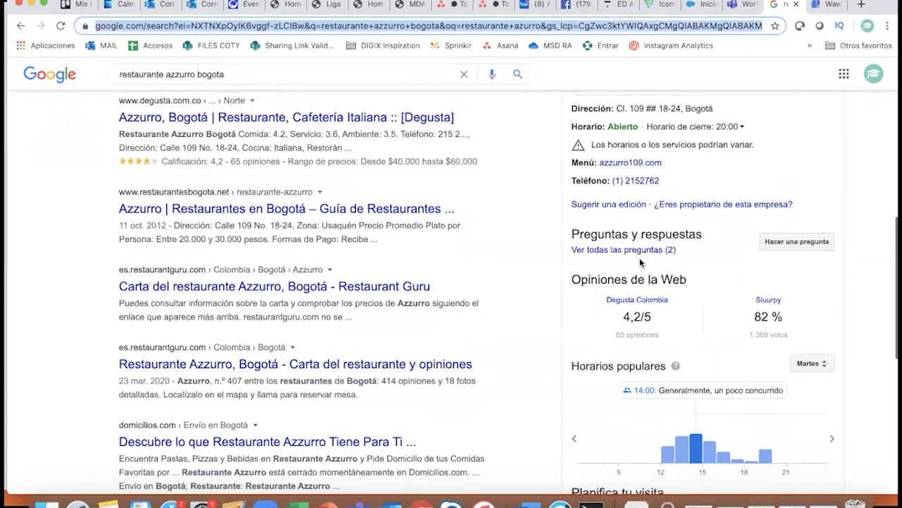
{"action": "scroll", "coordinate": [639, 258], "scroll_direction": "up", "scroll_amount": 7}
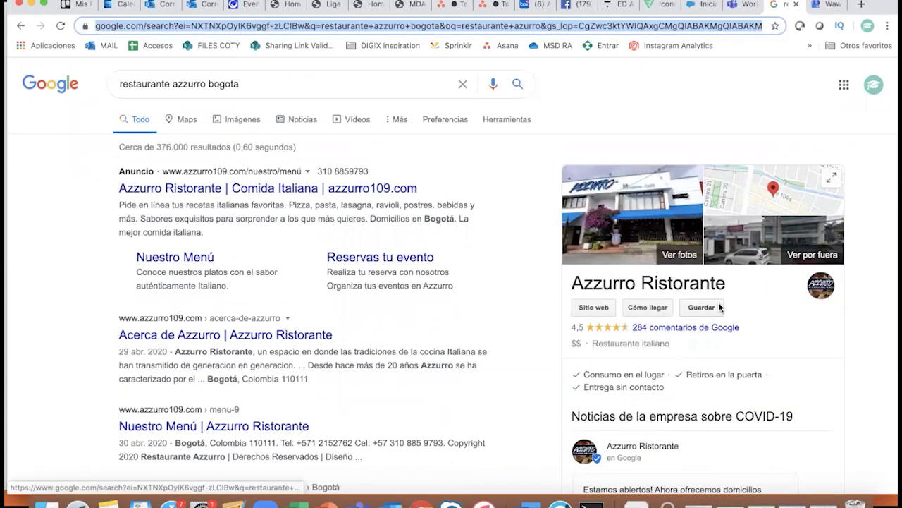
- Open the copied search address in a new browser tab and examine the Azzurro Ristorante business profile
{"action": "key", "text": "ctrl+t"}
{"action": "key", "text": "ctrl+v"}
{"action": "key", "text": "Return"}
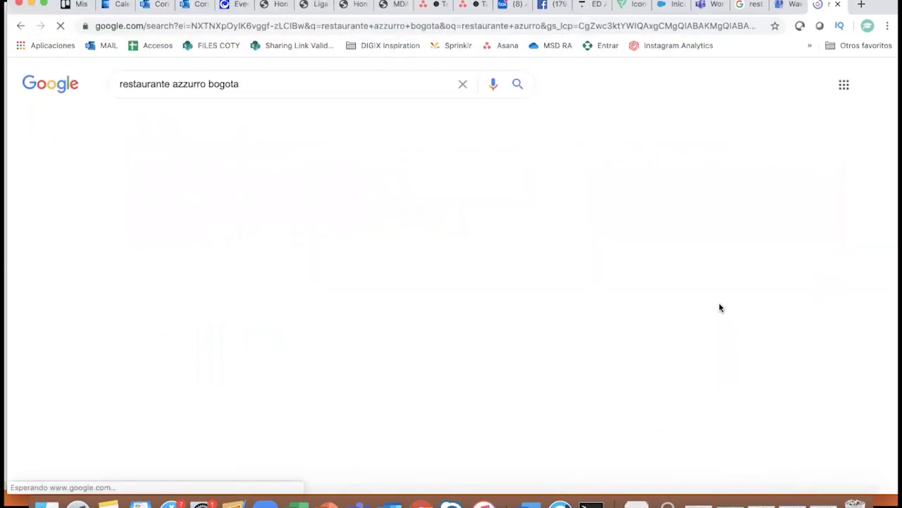
{"action": "scroll", "coordinate": [652, 409], "scroll_direction": "down", "scroll_amount": 2}
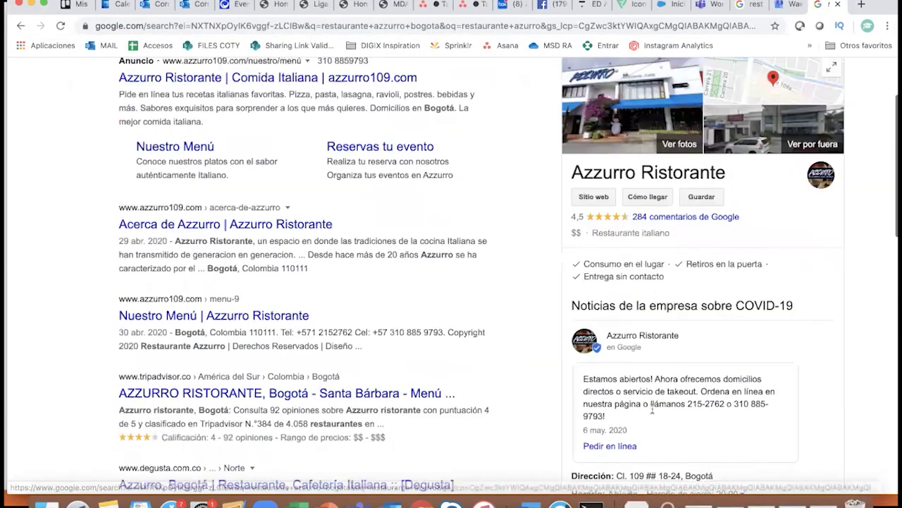
{"action": "scroll", "coordinate": [652, 410], "scroll_direction": "down", "scroll_amount": 7}
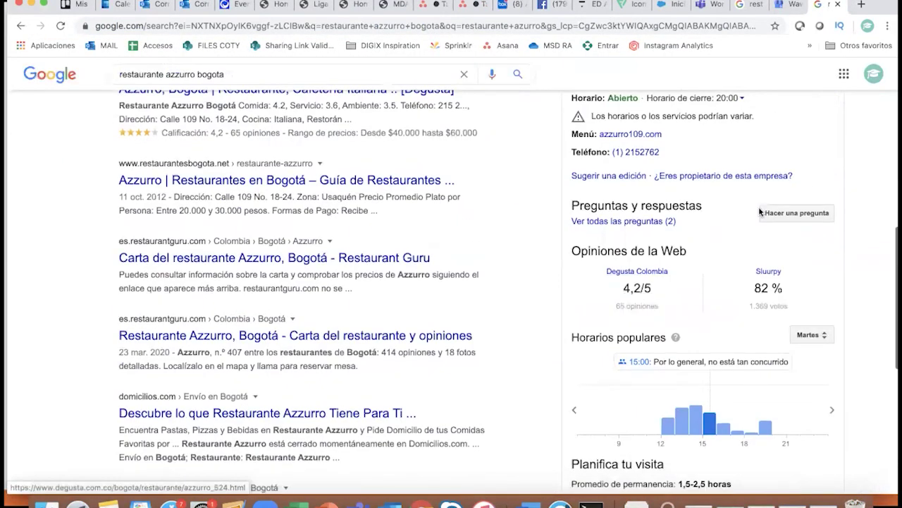
- Review all the customer questions and answers for Azzurro Ristorante, close them and look over the rest of its business profile
{"action": "left_click", "coordinate": [607, 221]}
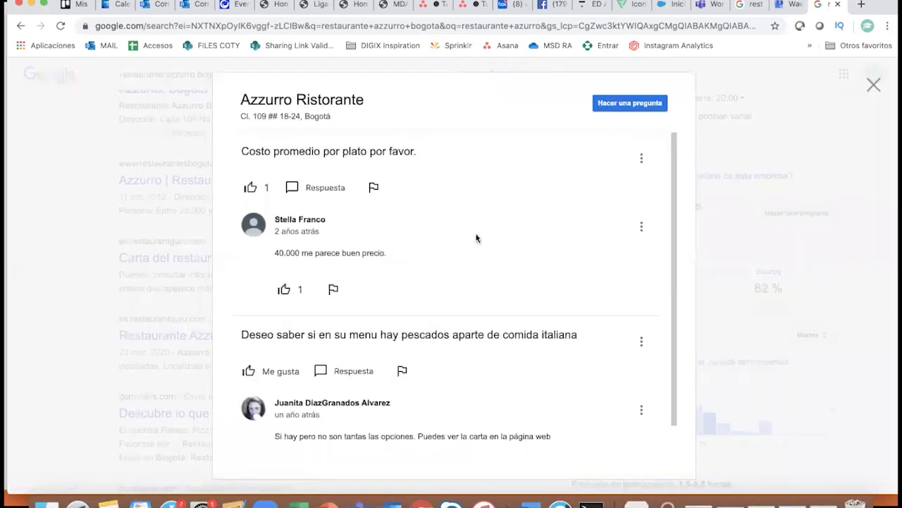
{"action": "scroll", "coordinate": [522, 263], "scroll_direction": "down", "scroll_amount": 1}
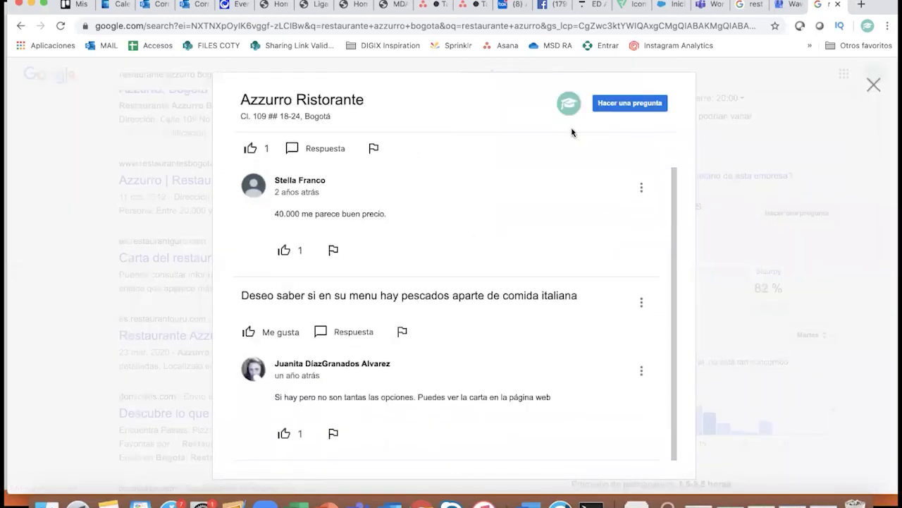
{"action": "left_click", "coordinate": [874, 84]}
{"action": "scroll", "coordinate": [639, 316], "scroll_direction": "down", "scroll_amount": 5}
{"action": "scroll", "coordinate": [639, 316], "scroll_direction": "up", "scroll_amount": 5}
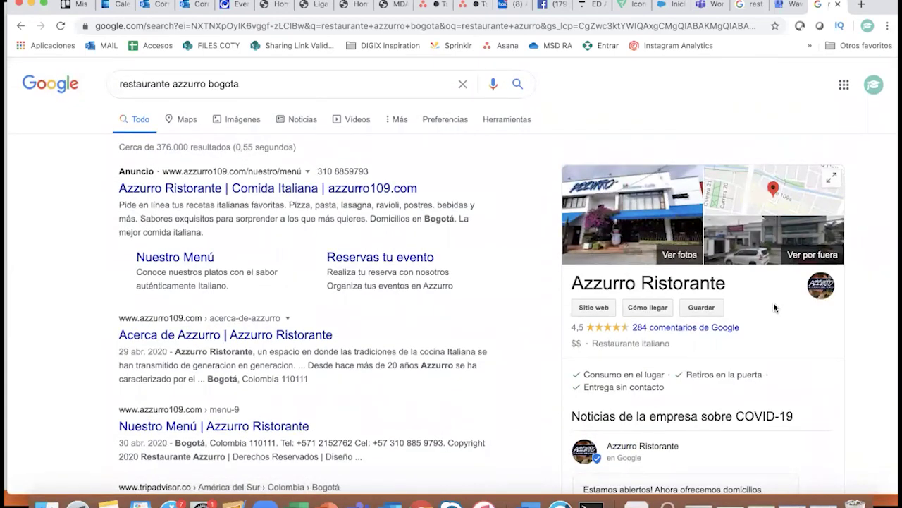
- Switch to the Google My Business slideshow and advance to the "Beneficio #1" slide about appearing in Google Maps
{"action": "key", "text": "ctrl+Up"}
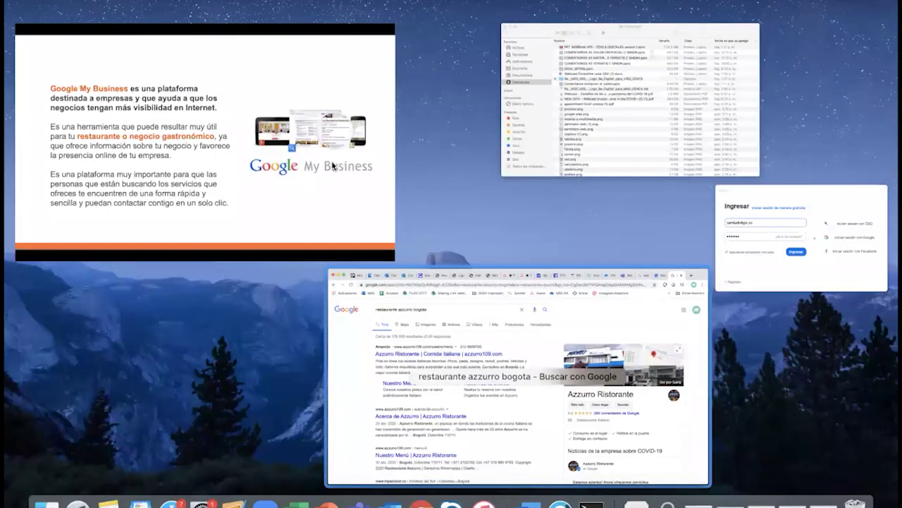
{"action": "left_click", "coordinate": [177, 134]}
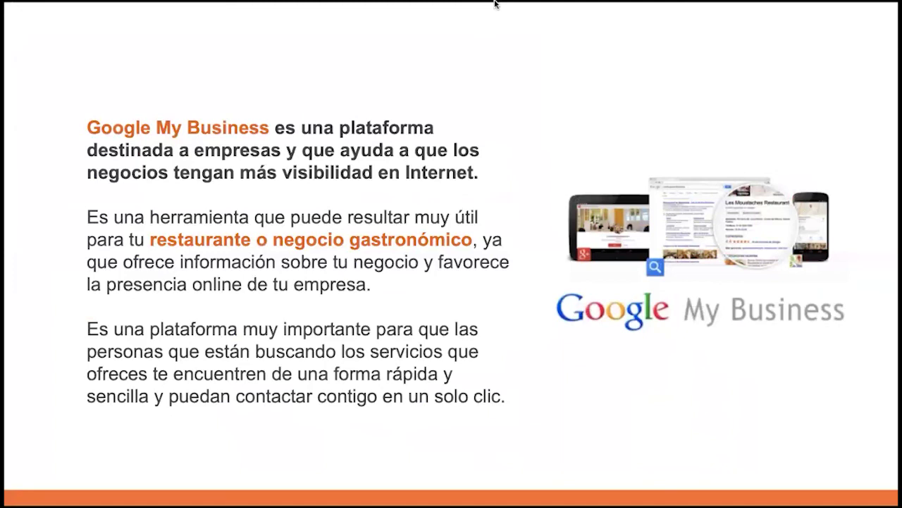
{"action": "key", "text": "Right"}
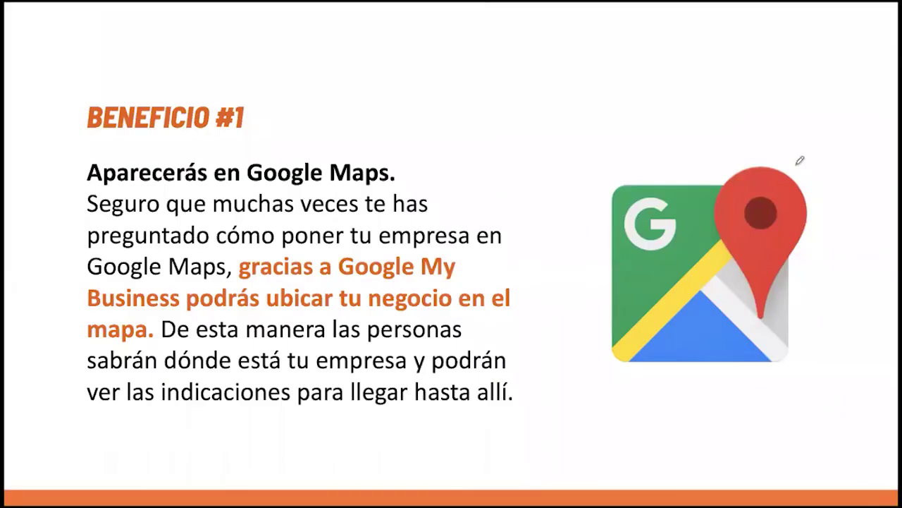